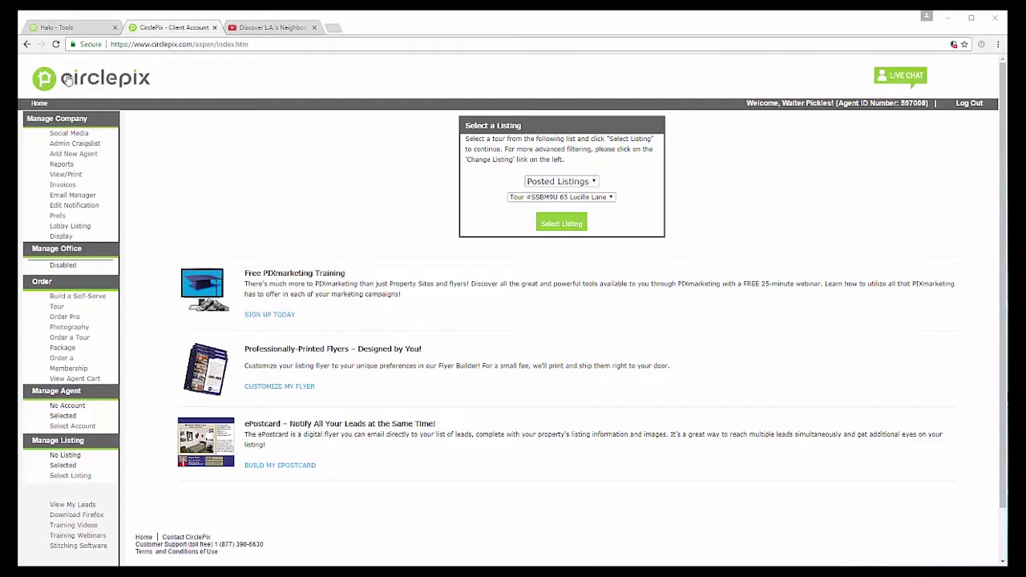
Create a new lobby listing display and title it "Office-wide".
{"action": "left_click", "coordinate": [83, 233]}
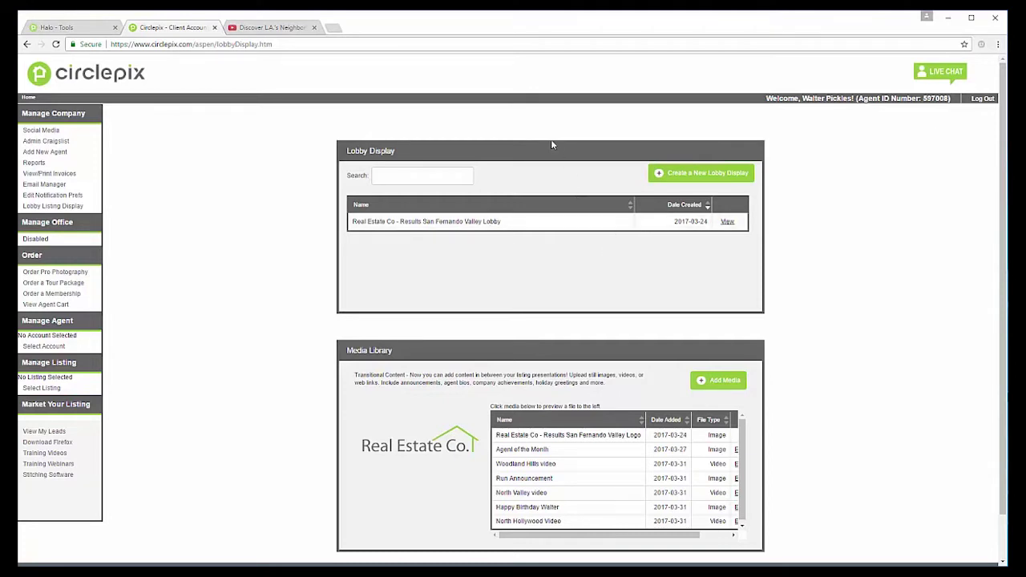
{"action": "left_click", "coordinate": [699, 174]}
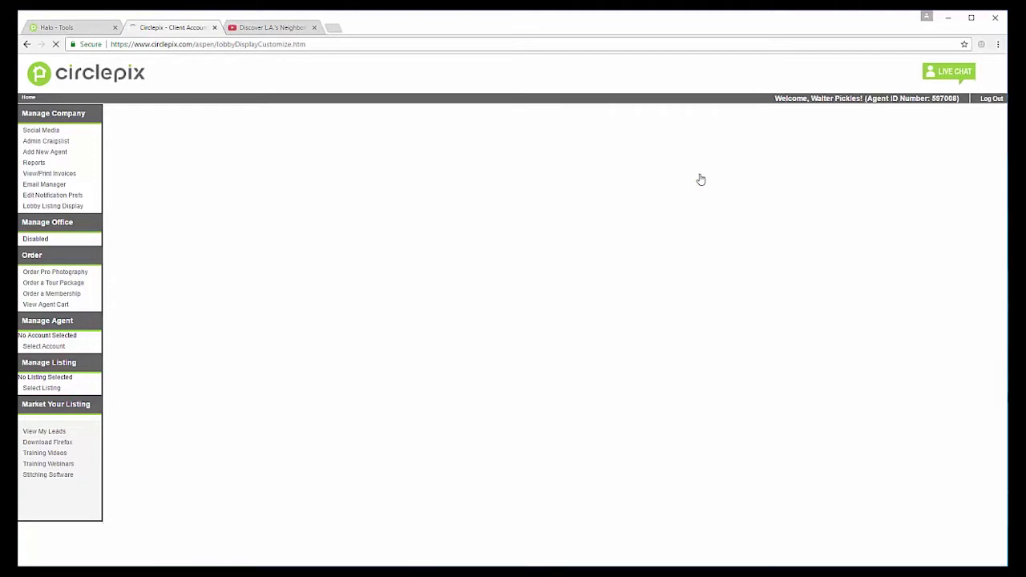
{"action": "left_click", "coordinate": [514, 196]}
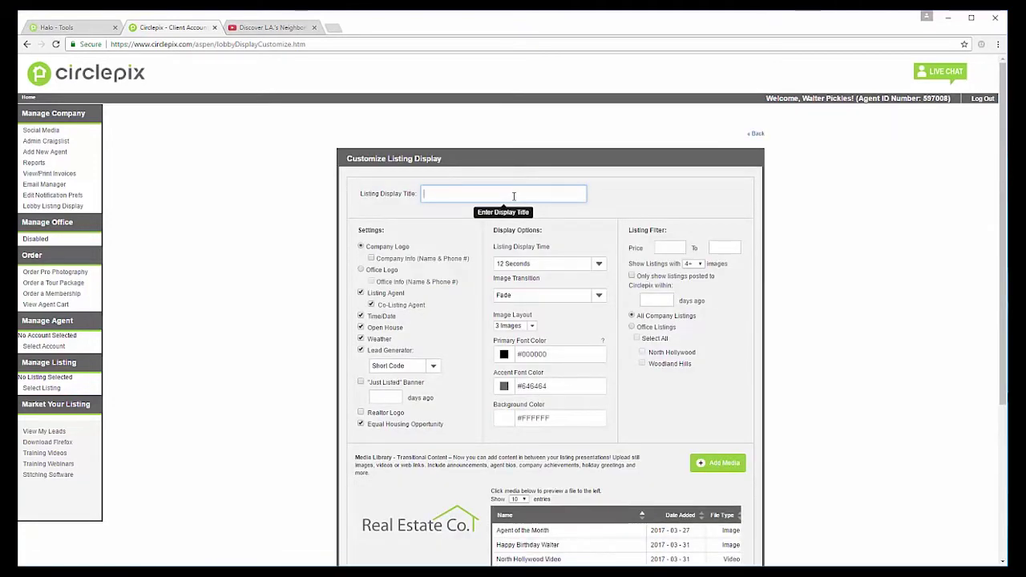
{"action": "type", "text": "Cffice-wide"}
{"action": "left_click", "coordinate": [366, 226]}
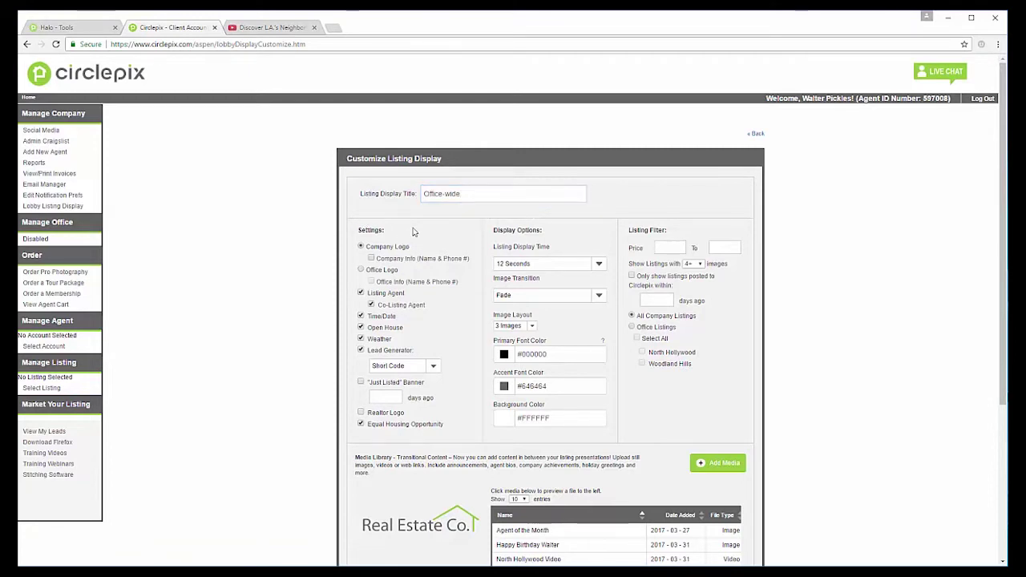
Choose Short Code as the display's lead generator and enable the Realtor Logo.
{"action": "left_click", "coordinate": [433, 367]}
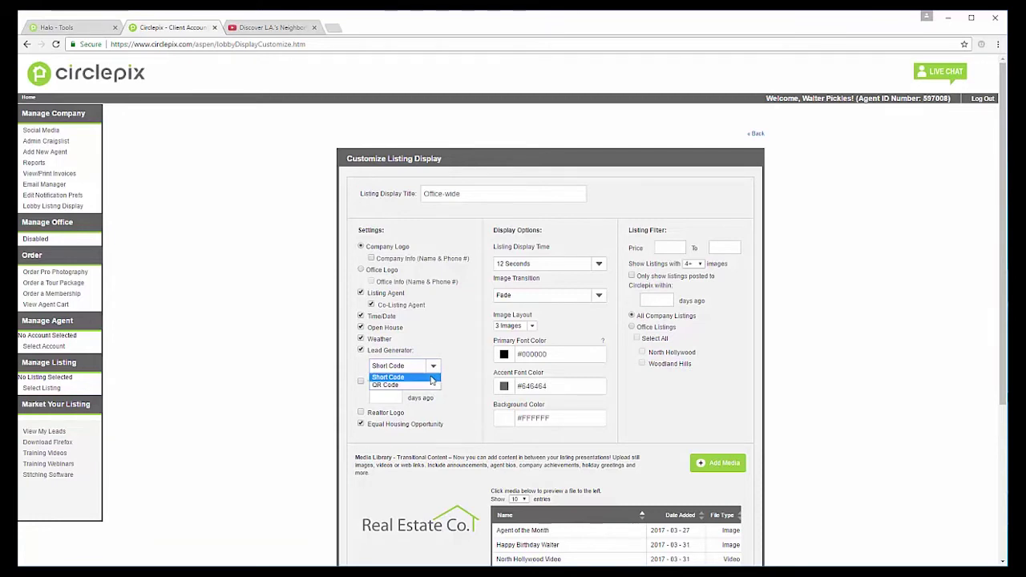
{"action": "left_click", "coordinate": [430, 378]}
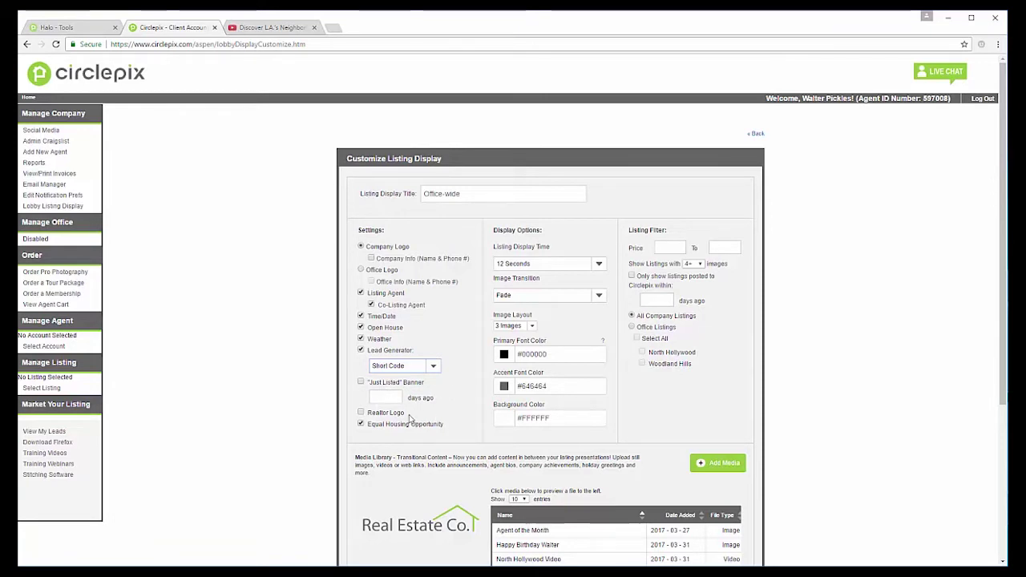
{"action": "left_click", "coordinate": [360, 413]}
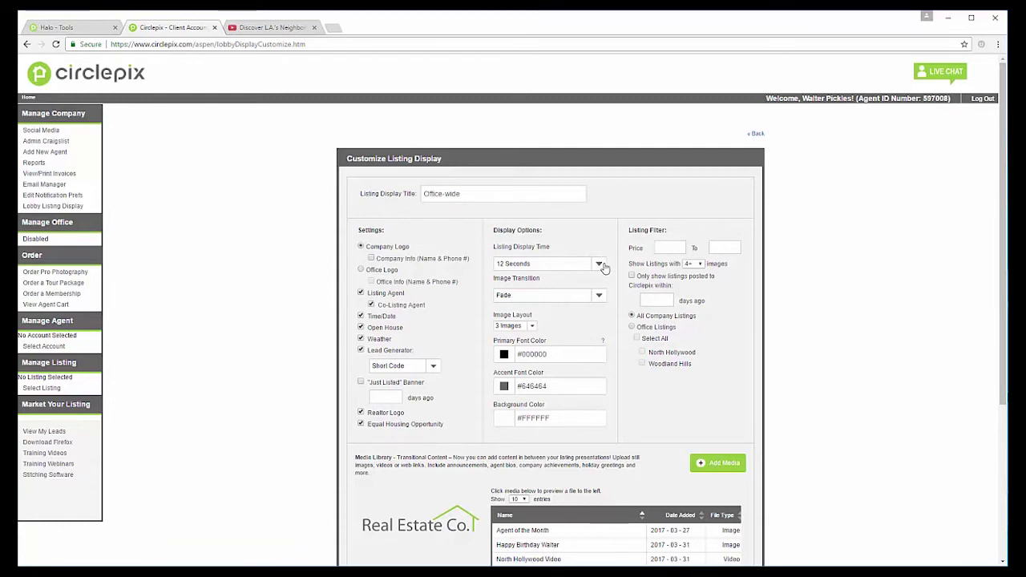
Set the display options to a 12-second listing time, Fade image transition and 3-image layout.
{"action": "left_click", "coordinate": [599, 264]}
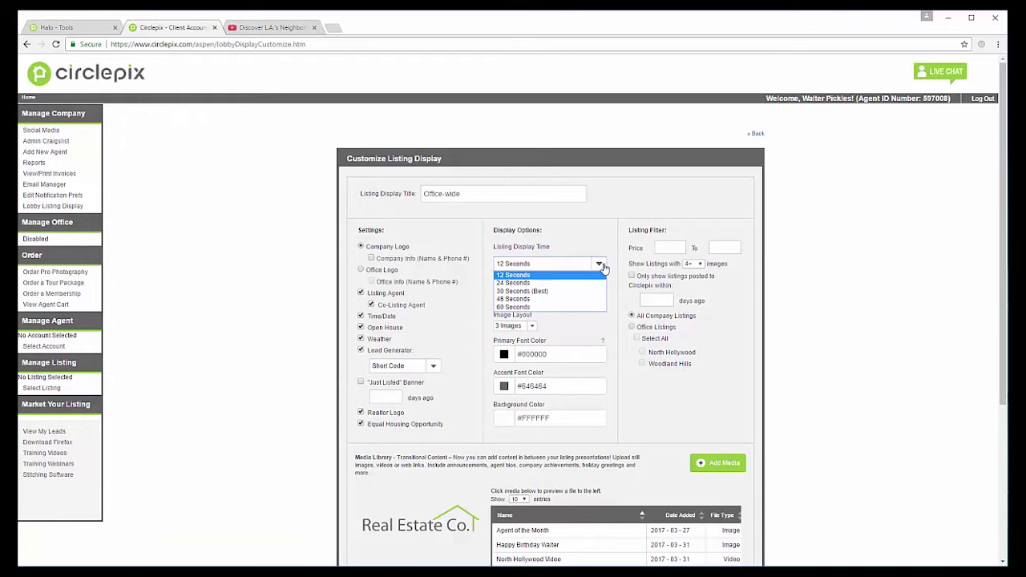
{"action": "left_click", "coordinate": [545, 277]}
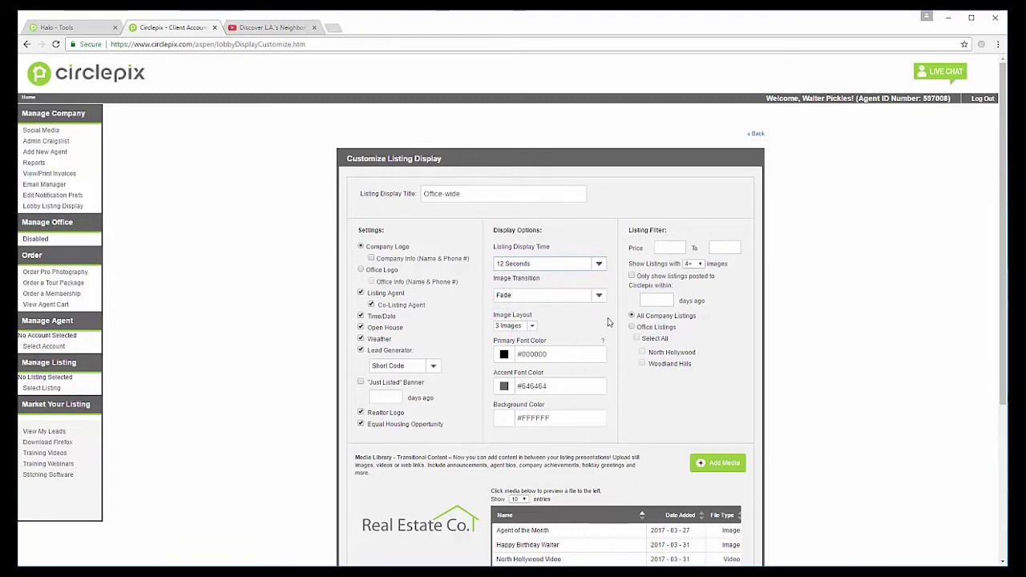
{"action": "left_click", "coordinate": [600, 298]}
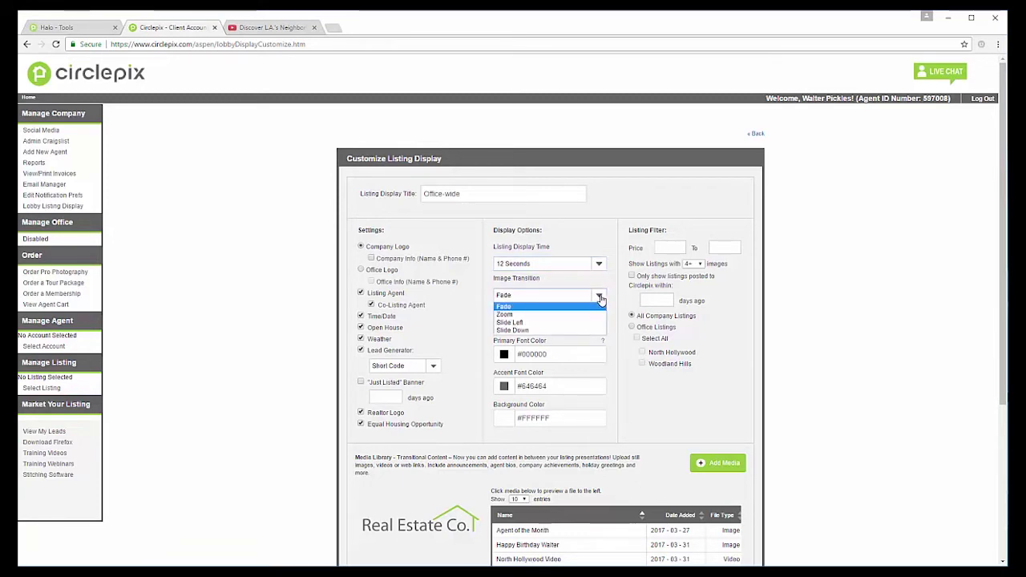
{"action": "left_click", "coordinate": [619, 299]}
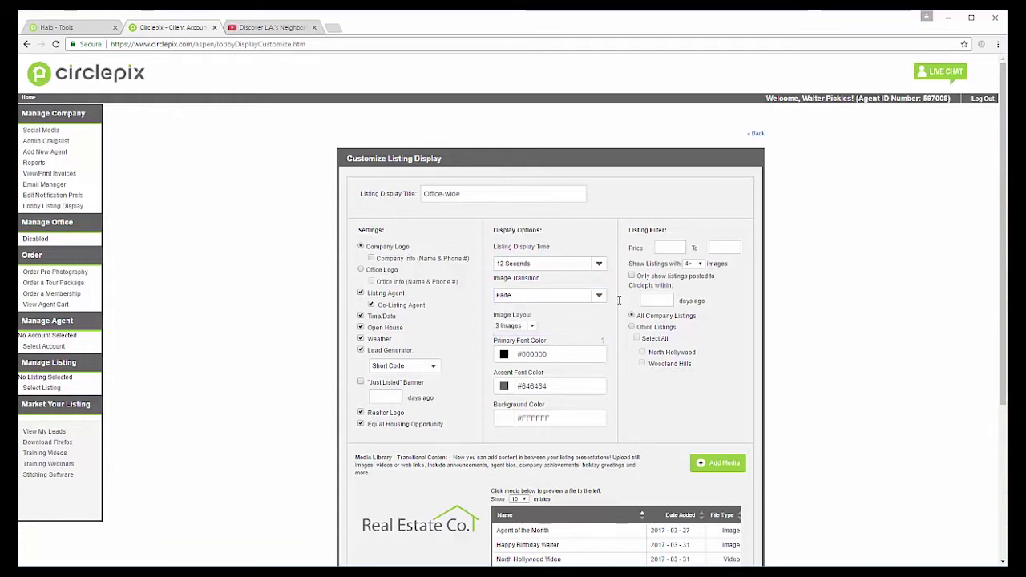
{"action": "left_click", "coordinate": [531, 326]}
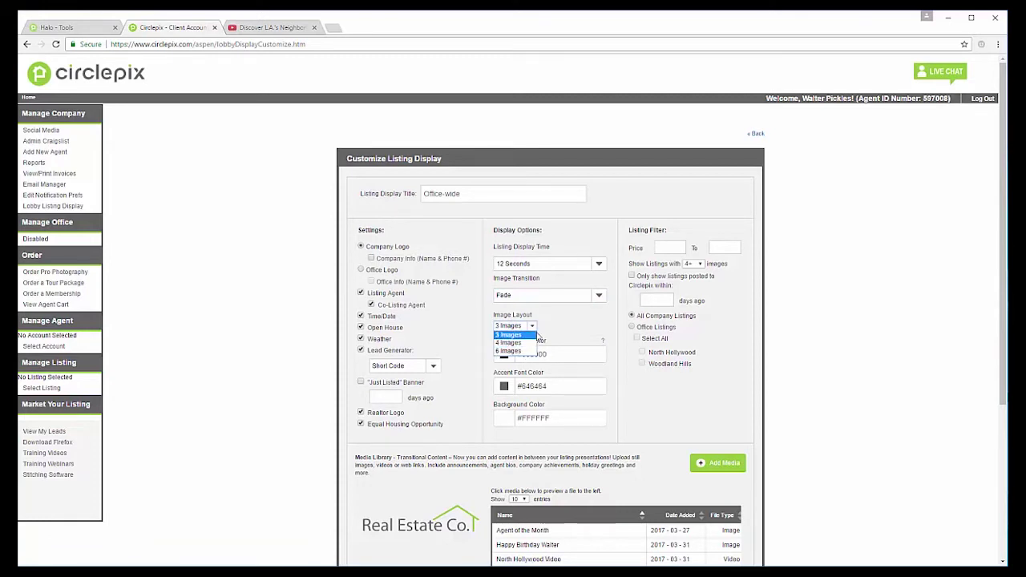
{"action": "left_click", "coordinate": [513, 335]}
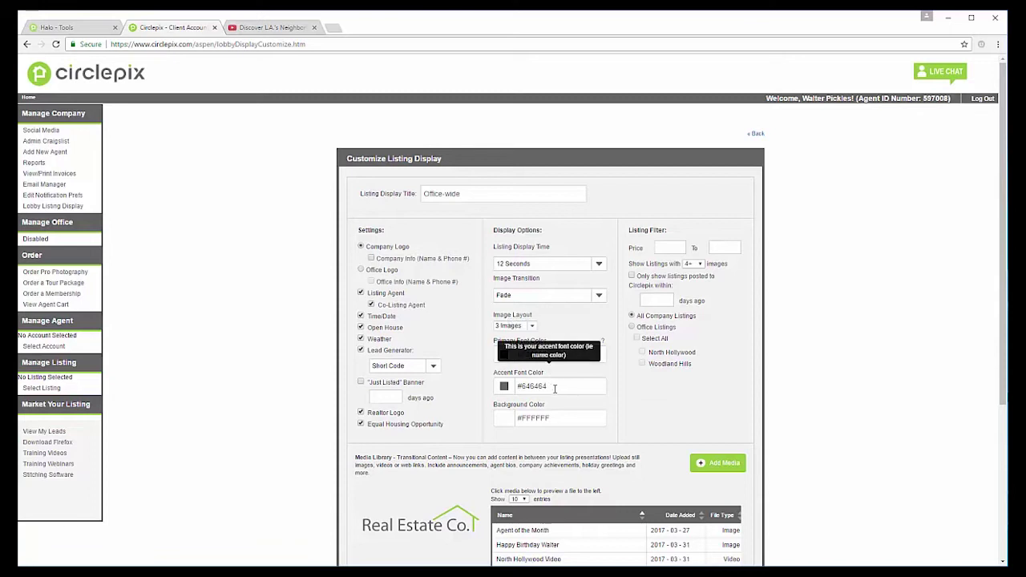
Set the accent font color to #343434 and check the background color choices.
{"action": "left_click", "coordinate": [554, 389]}
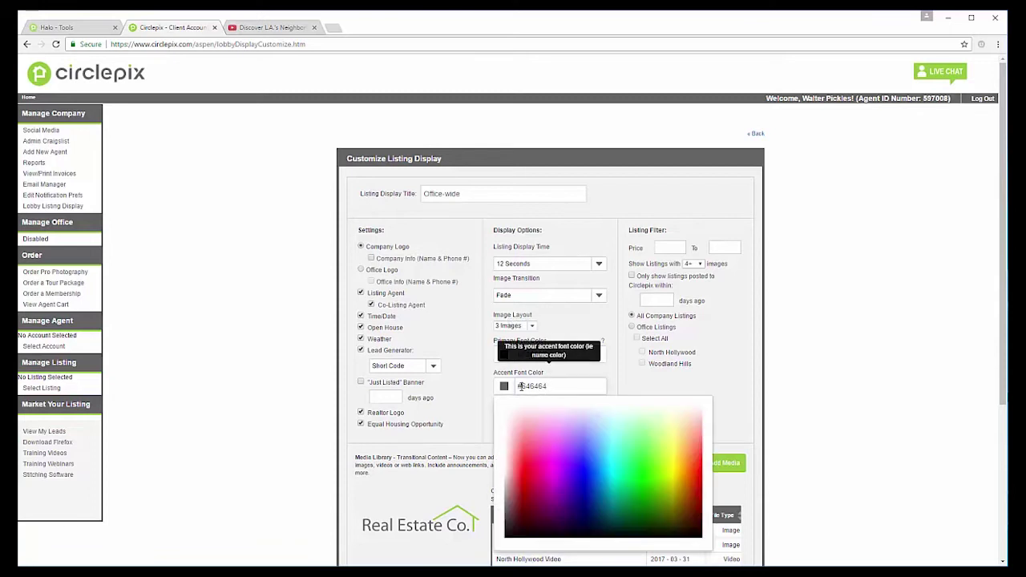
{"action": "left_click_drag", "start_coordinate": [521, 386], "coordinate": [577, 387]}
{"action": "type", "text": "#34343"}
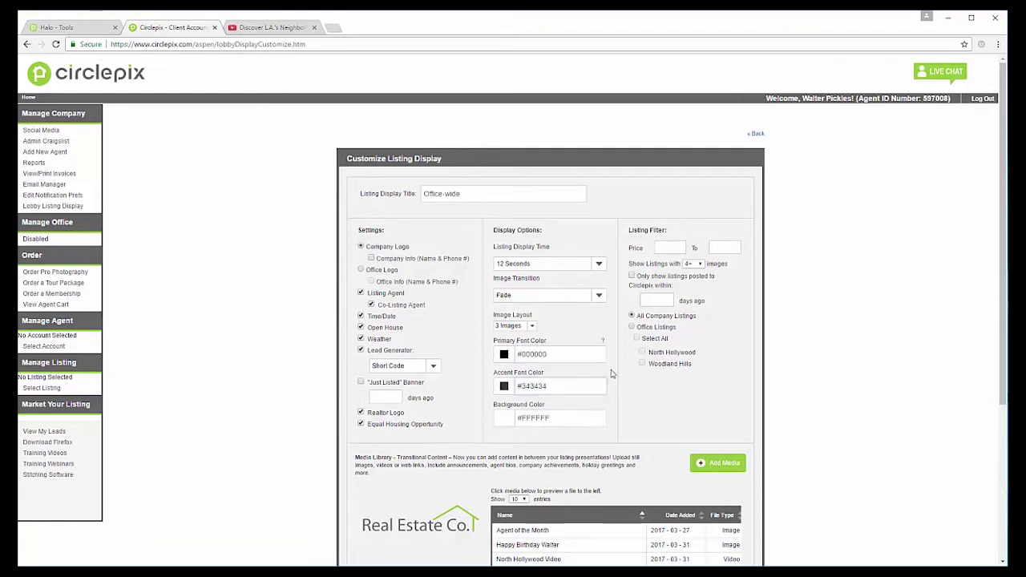
{"action": "left_click", "coordinate": [499, 421]}
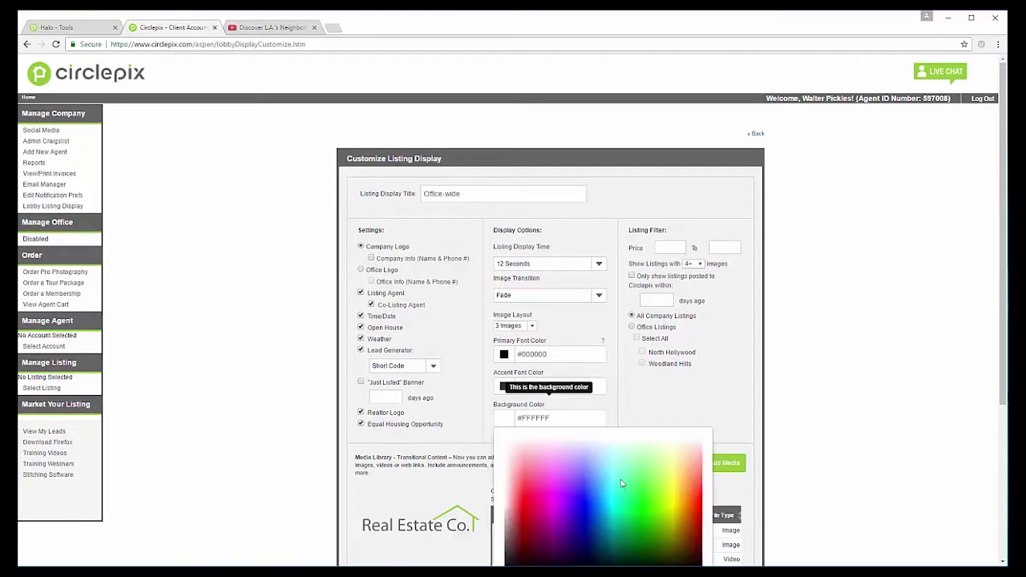
{"action": "left_click", "coordinate": [498, 421]}
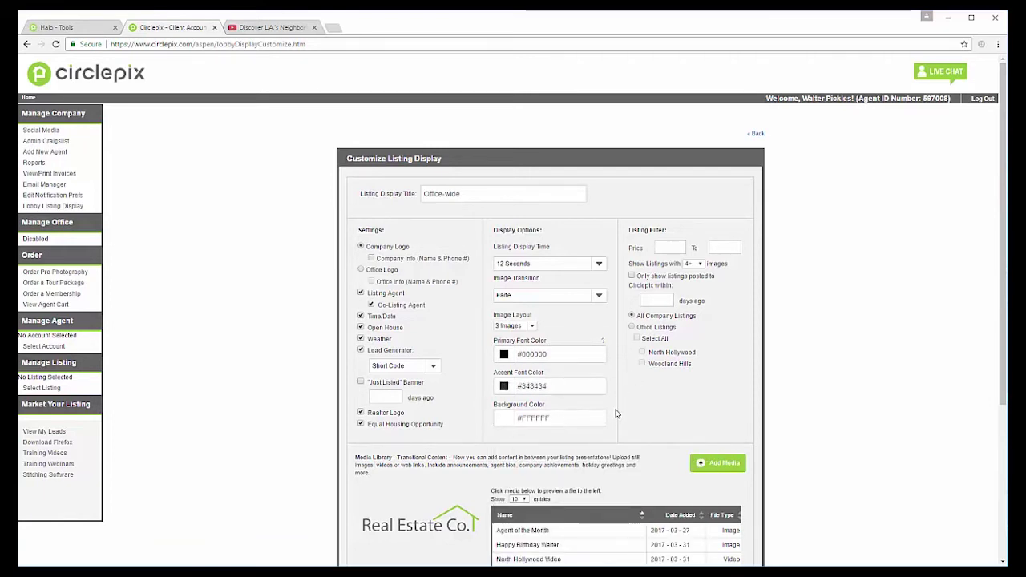
Set the listing filter to listings with 4+ images and All Company Listings.
{"action": "scroll", "coordinate": [616, 413], "scroll_direction": "down", "scroll_amount": 1}
{"action": "scroll", "coordinate": [617, 414], "scroll_direction": "down", "scroll_amount": 1}
{"action": "scroll", "coordinate": [617, 414], "scroll_direction": "up", "scroll_amount": 2}
{"action": "left_click", "coordinate": [701, 264]}
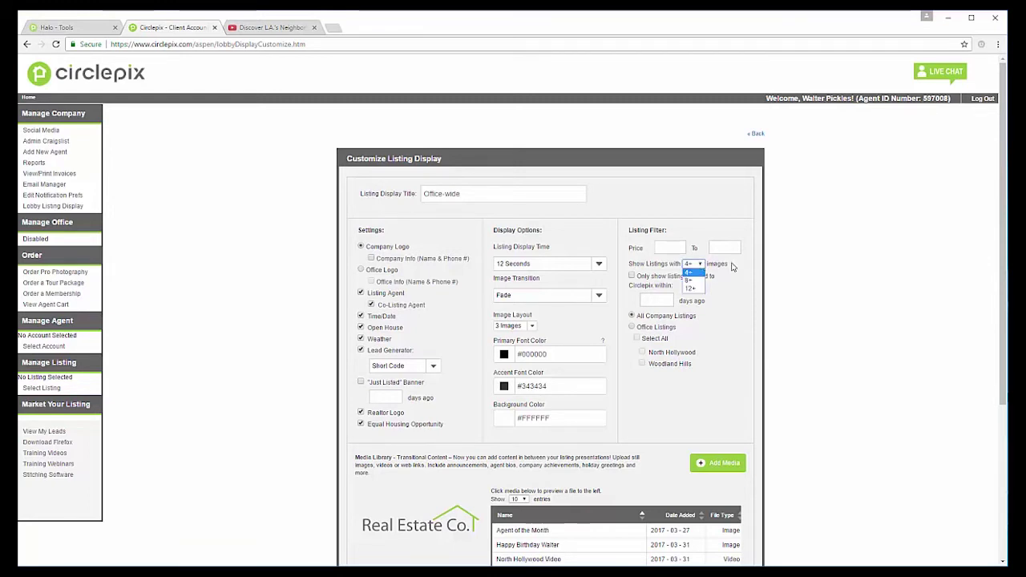
{"action": "left_click", "coordinate": [732, 263]}
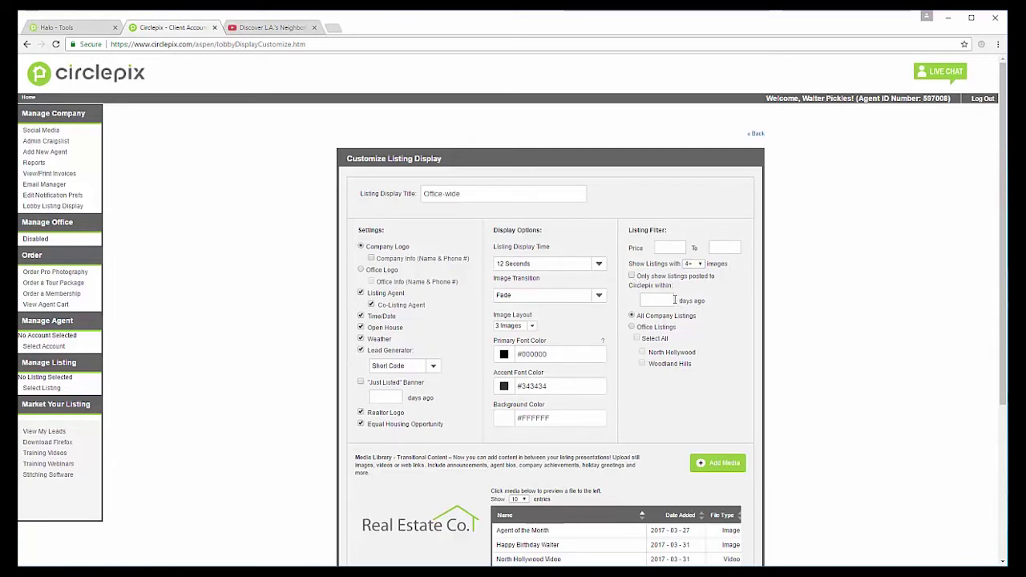
{"action": "left_click", "coordinate": [632, 327]}
{"action": "left_click", "coordinate": [632, 315]}
Preview the Agent of the Month and birthday greeting images in the media library.
{"action": "scroll", "coordinate": [566, 307], "scroll_direction": "down", "scroll_amount": 2}
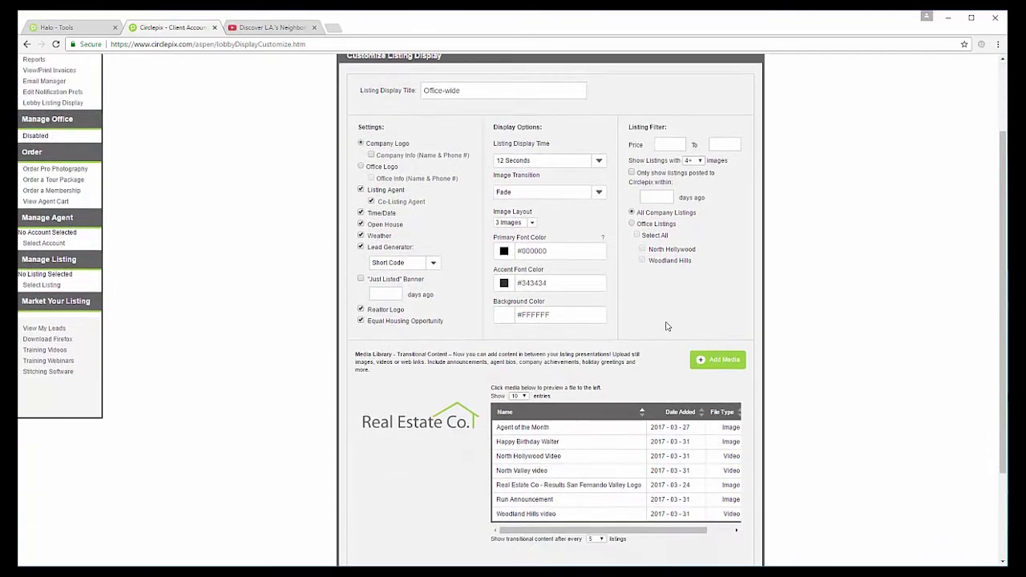
{"action": "scroll", "coordinate": [406, 294], "scroll_direction": "down", "scroll_amount": 2}
{"action": "scroll", "coordinate": [406, 294], "scroll_direction": "up", "scroll_amount": 3}
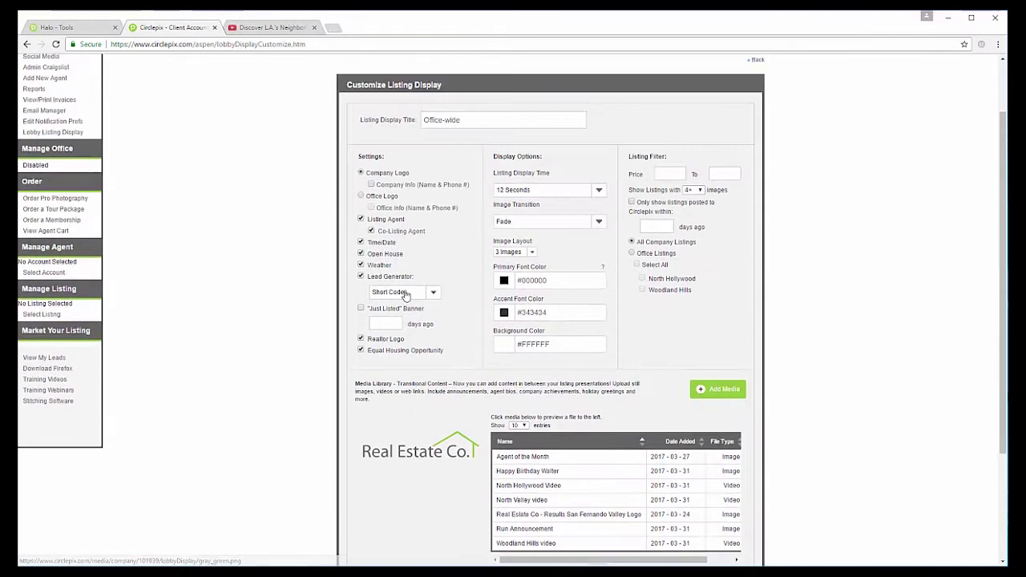
{"action": "scroll", "coordinate": [406, 293], "scroll_direction": "down", "scroll_amount": 2}
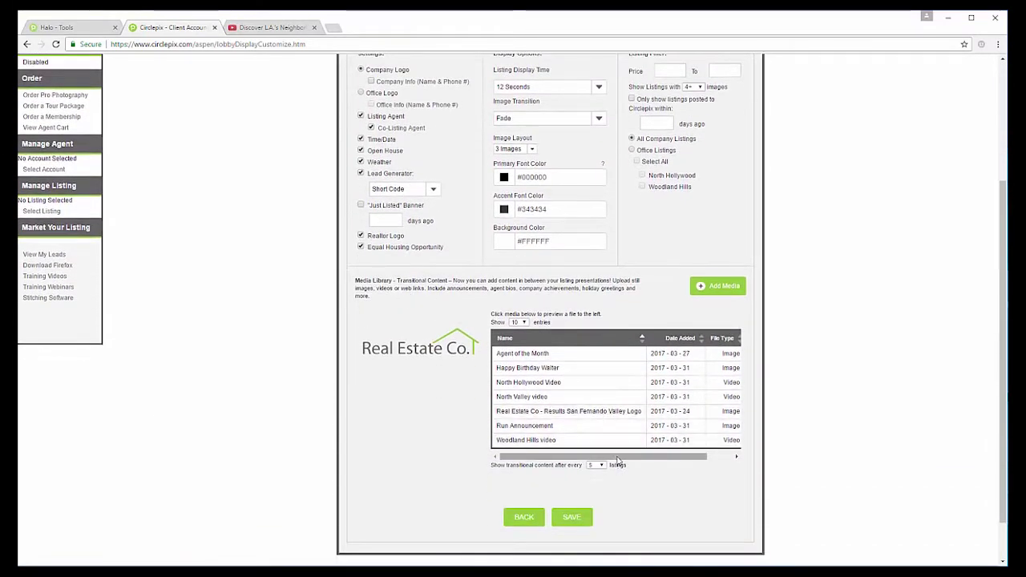
{"action": "left_click_drag", "start_coordinate": [618, 460], "coordinate": [553, 455]}
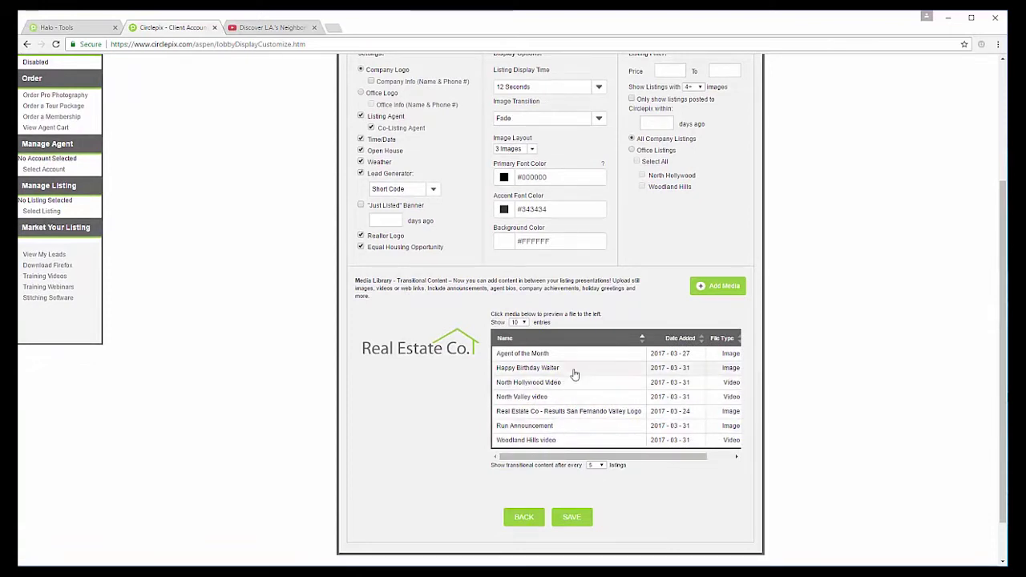
{"action": "left_click", "coordinate": [550, 358]}
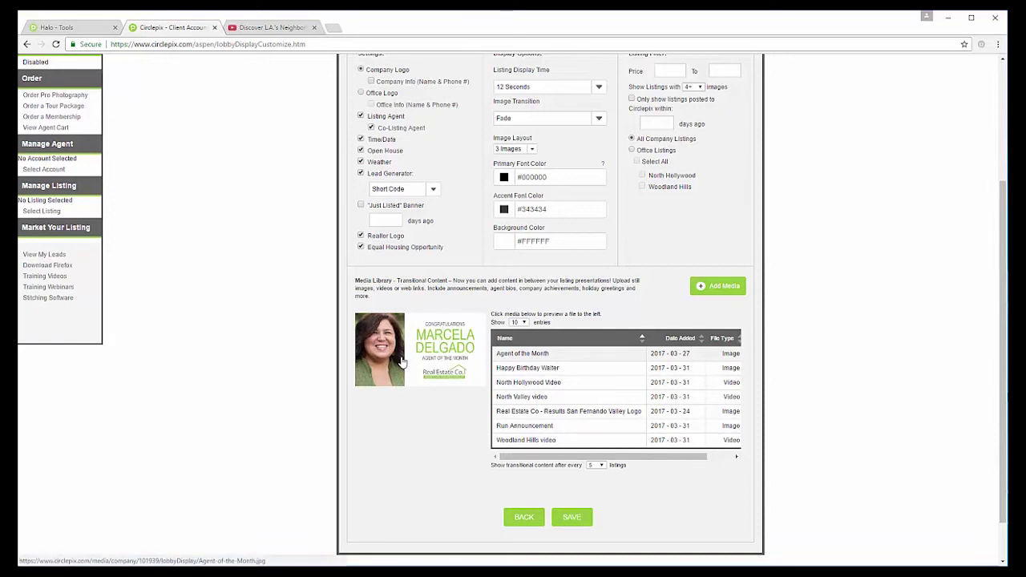
{"action": "left_click", "coordinate": [519, 369]}
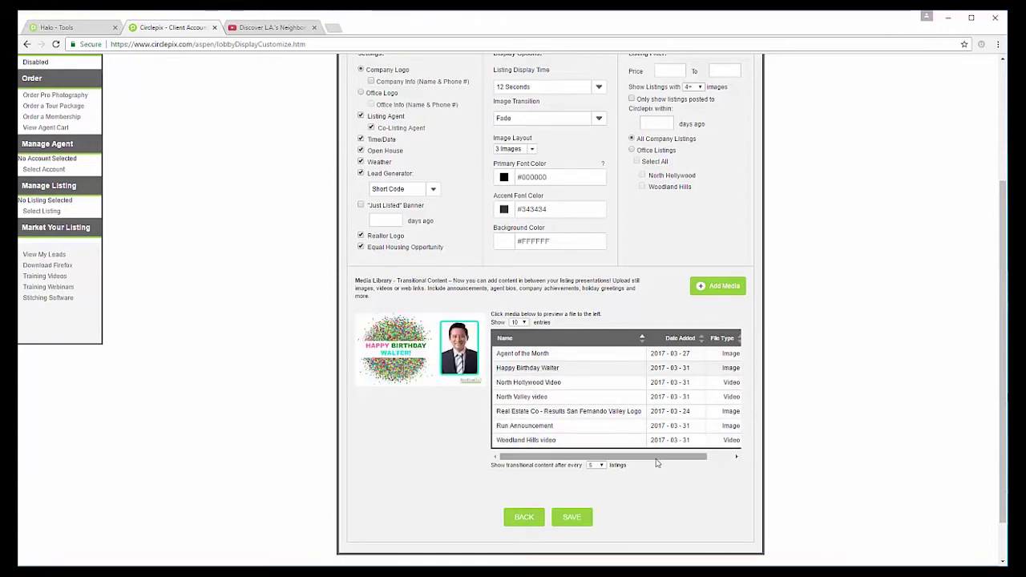
{"action": "mouse_move", "coordinate": [655, 462]}
{"action": "left_mouse_down"}
{"action": "mouse_move", "coordinate": [692, 458]}
{"action": "mouse_move", "coordinate": [611, 451]}
{"action": "mouse_move", "coordinate": [706, 459]}
{"action": "mouse_move", "coordinate": [643, 460]}
{"action": "left_mouse_up"}
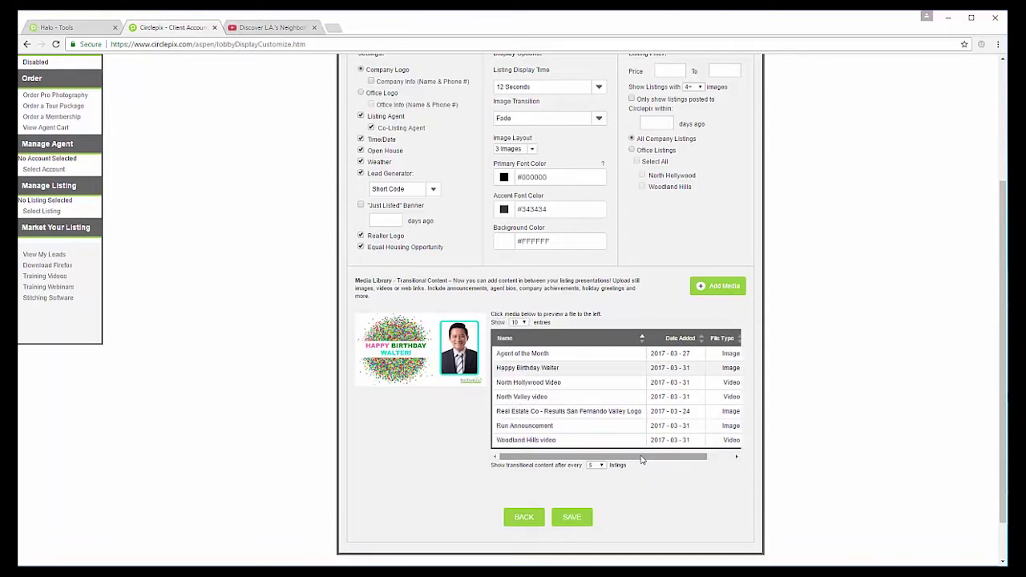
Open the form for adding media and copy the URL of the YouTube video "Discover L.A.'s Neighborhoods: Sherman Oaks".
{"action": "left_click", "coordinate": [719, 286]}
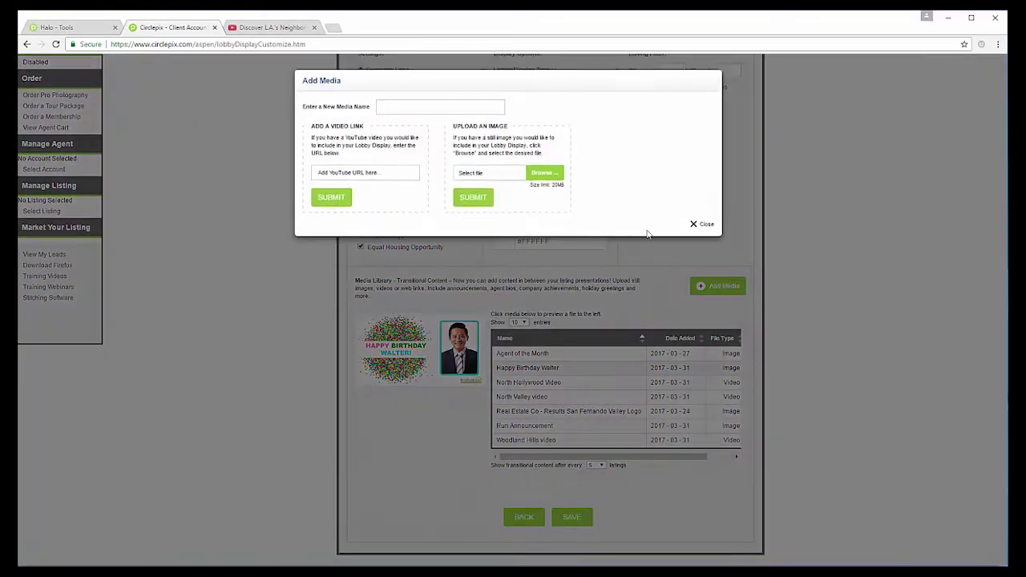
{"action": "left_click", "coordinate": [262, 29]}
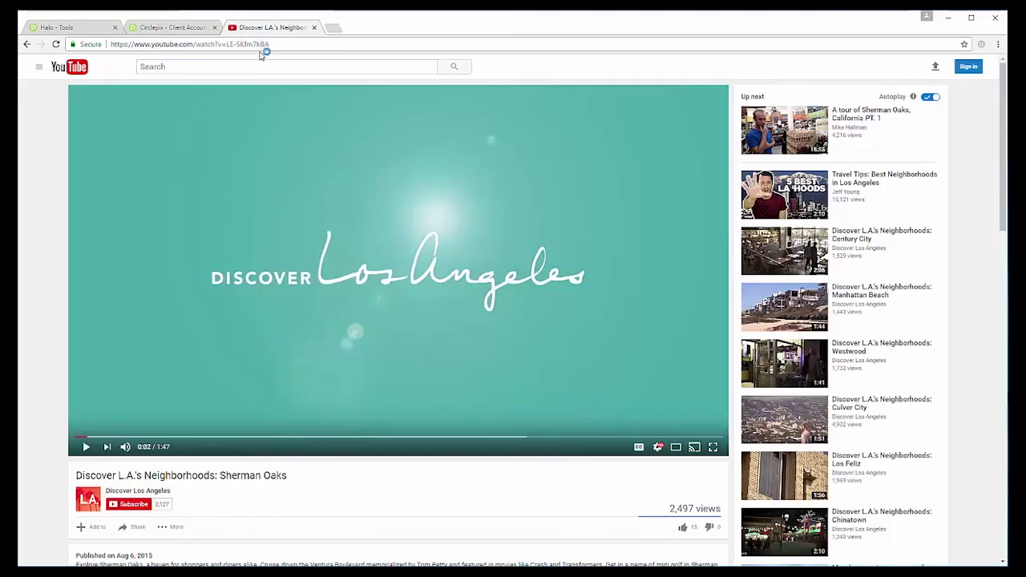
{"action": "left_click", "coordinate": [272, 43]}
{"action": "key", "text": "ctrl+c"}
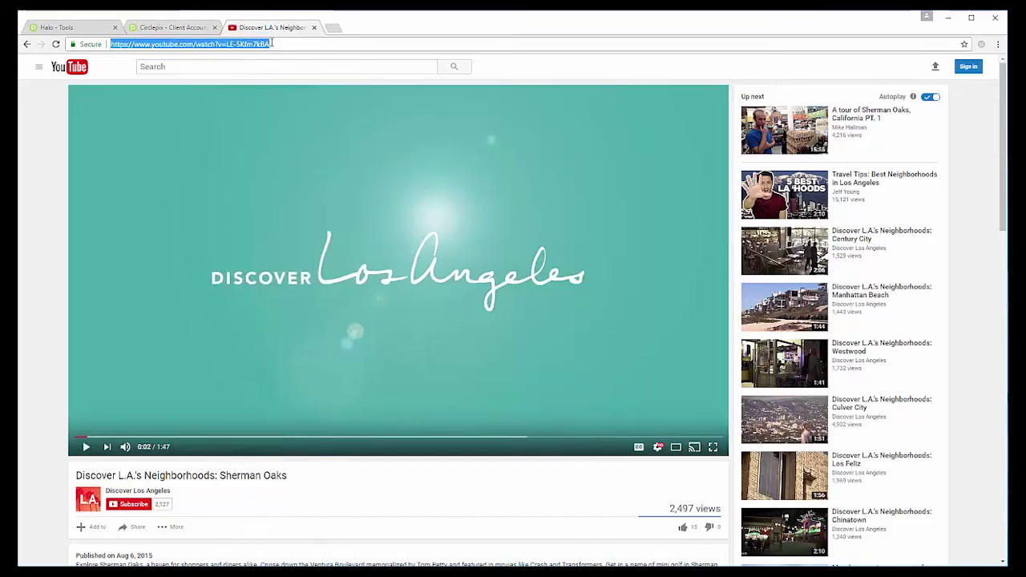
Return to Circlepix and add the copied YouTube link to the media library as "Sherman Oaks video".
{"action": "left_click", "coordinate": [177, 30]}
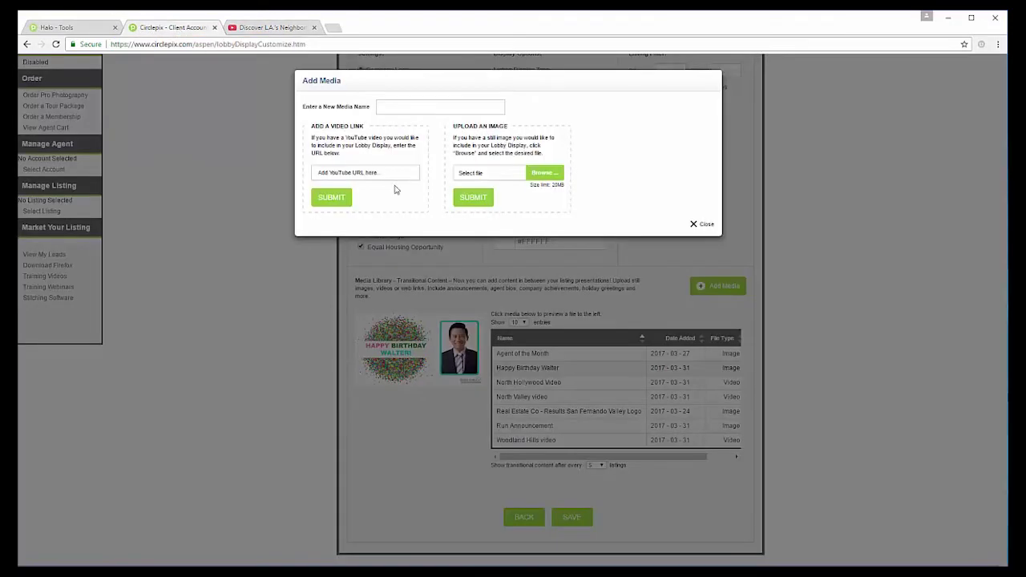
{"action": "left_click", "coordinate": [353, 172]}
{"action": "key", "text": "ctrl+v"}
{"action": "left_click", "coordinate": [391, 108]}
{"action": "type", "text": "Sherman Oaks video"}
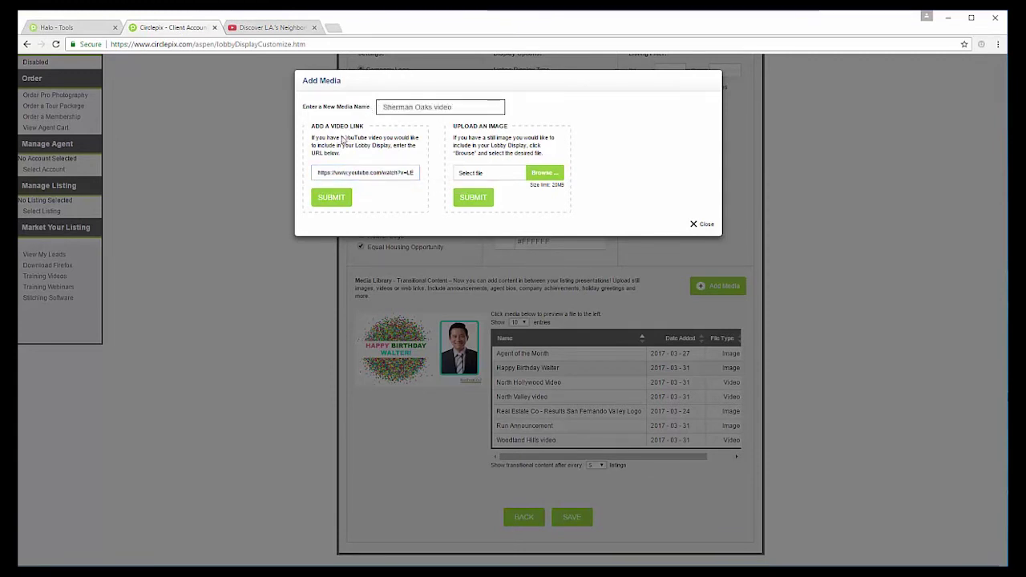
{"action": "left_click", "coordinate": [330, 204]}
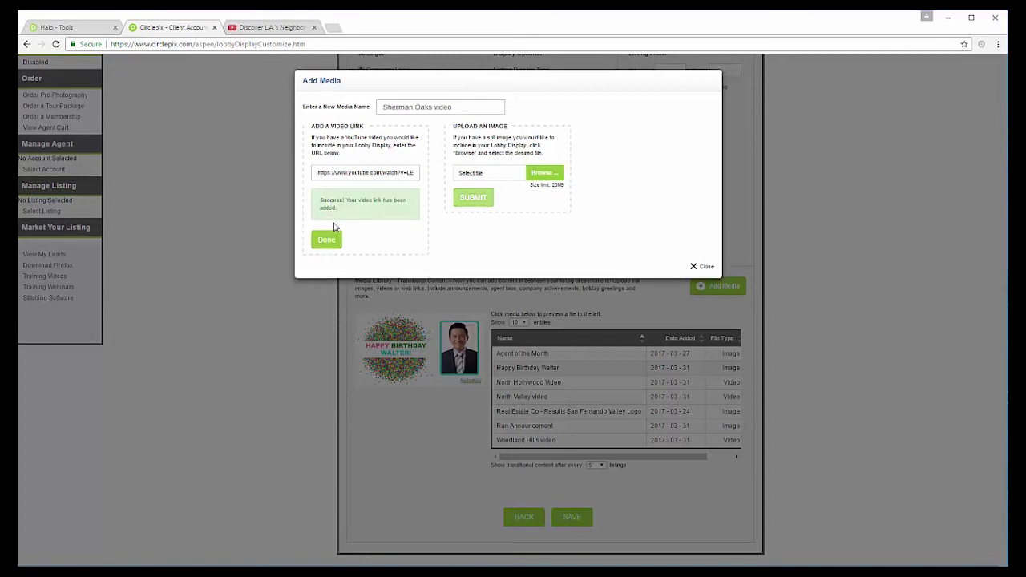
{"action": "left_click", "coordinate": [324, 239]}
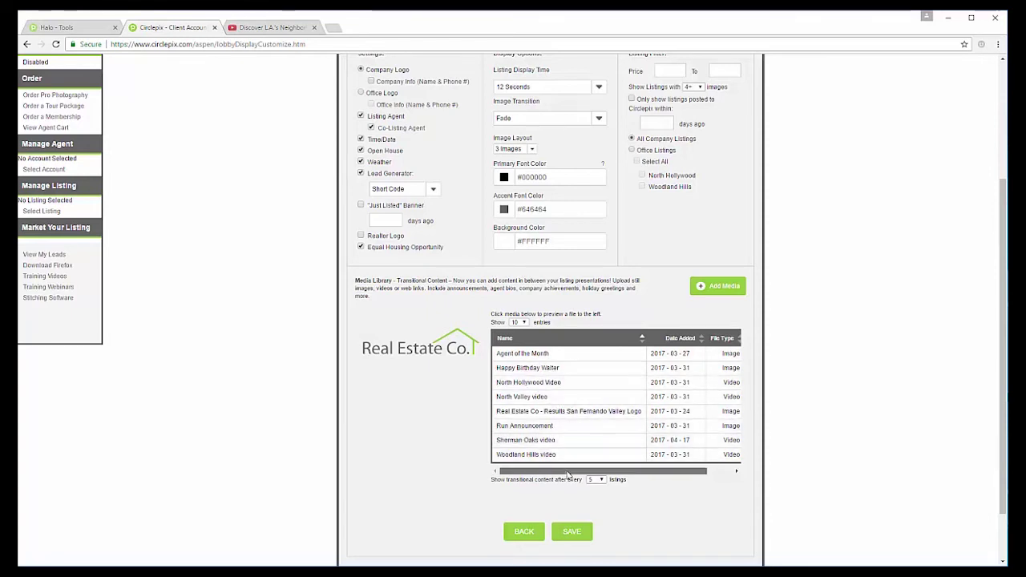
Mark all eight media library items, from Agent of the Month to Woodland Hills video, for use as transitional content.
{"action": "left_click_drag", "start_coordinate": [597, 472], "coordinate": [735, 469]}
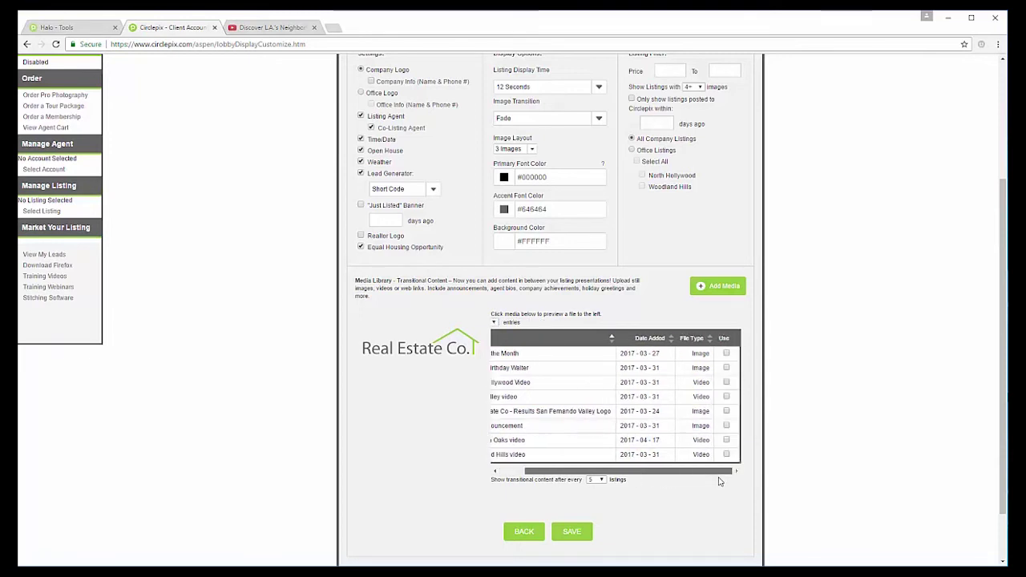
{"action": "left_click", "coordinate": [726, 354]}
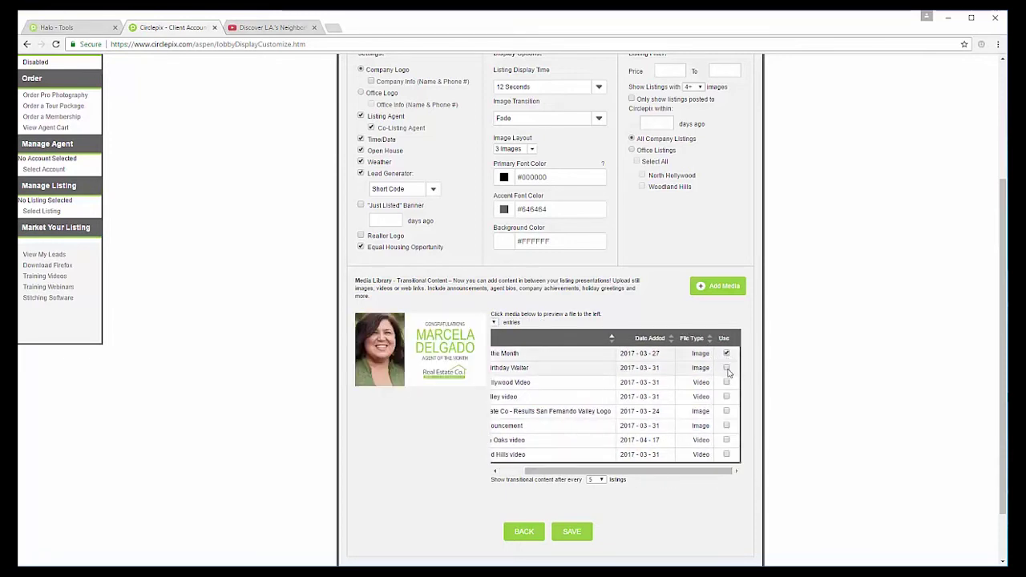
{"action": "left_click", "coordinate": [726, 368]}
{"action": "left_click", "coordinate": [726, 382]}
{"action": "left_click", "coordinate": [726, 397]}
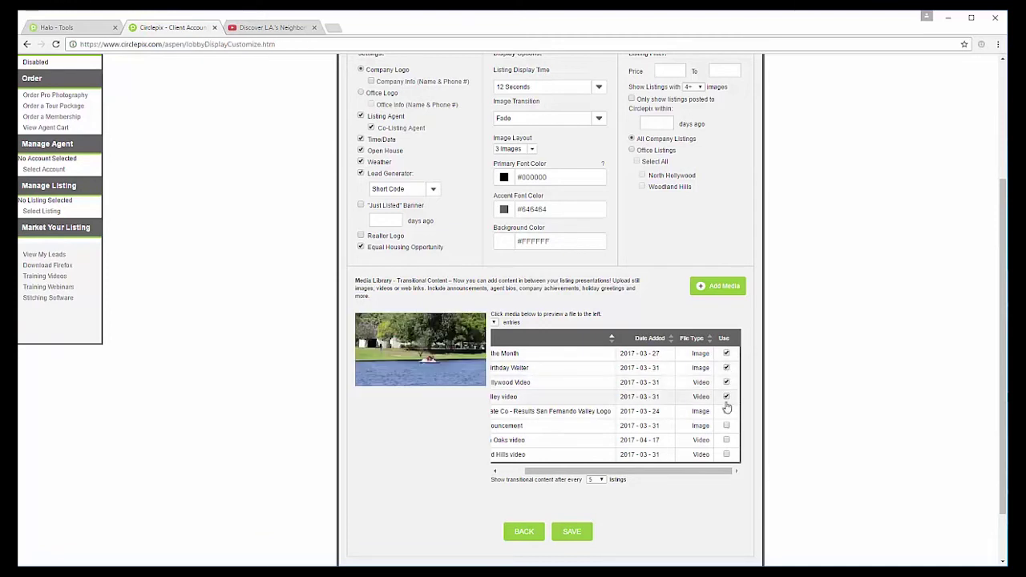
{"action": "left_click", "coordinate": [726, 411]}
{"action": "left_click", "coordinate": [727, 426]}
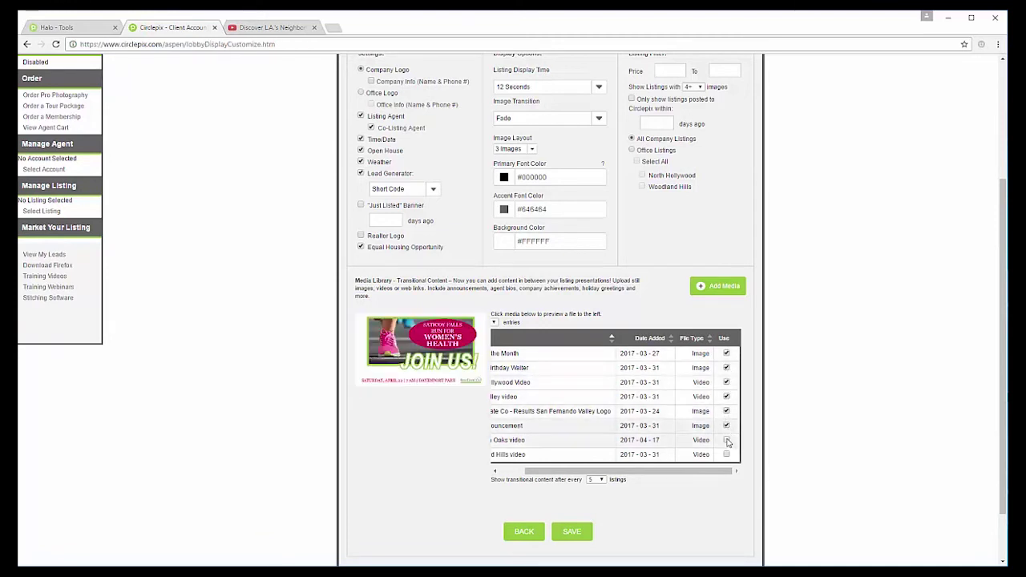
{"action": "left_click", "coordinate": [726, 440]}
{"action": "left_click", "coordinate": [726, 454]}
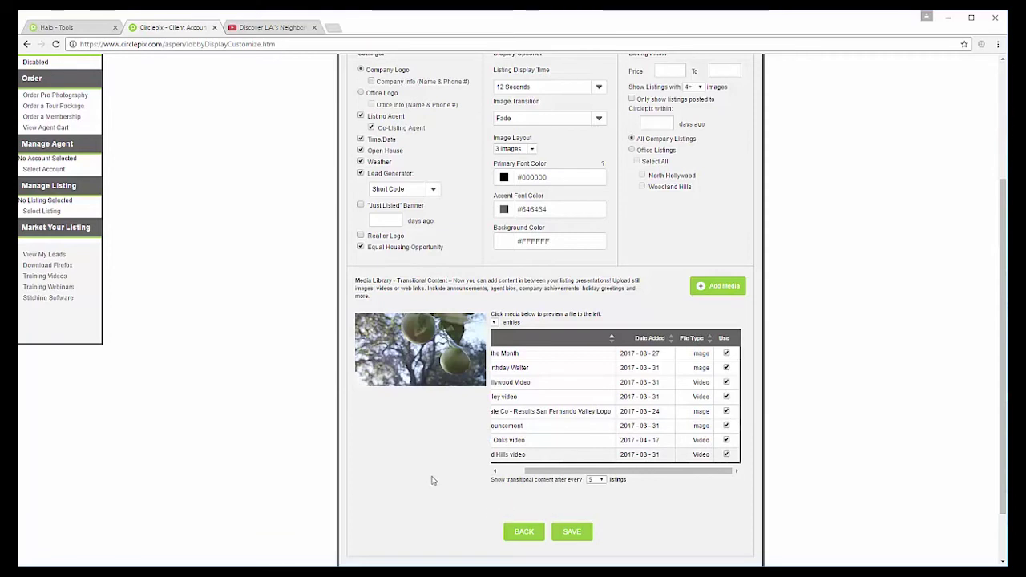
Set transitional content to show after every 2 listings and try to save the listing display.
{"action": "left_click", "coordinate": [602, 479]}
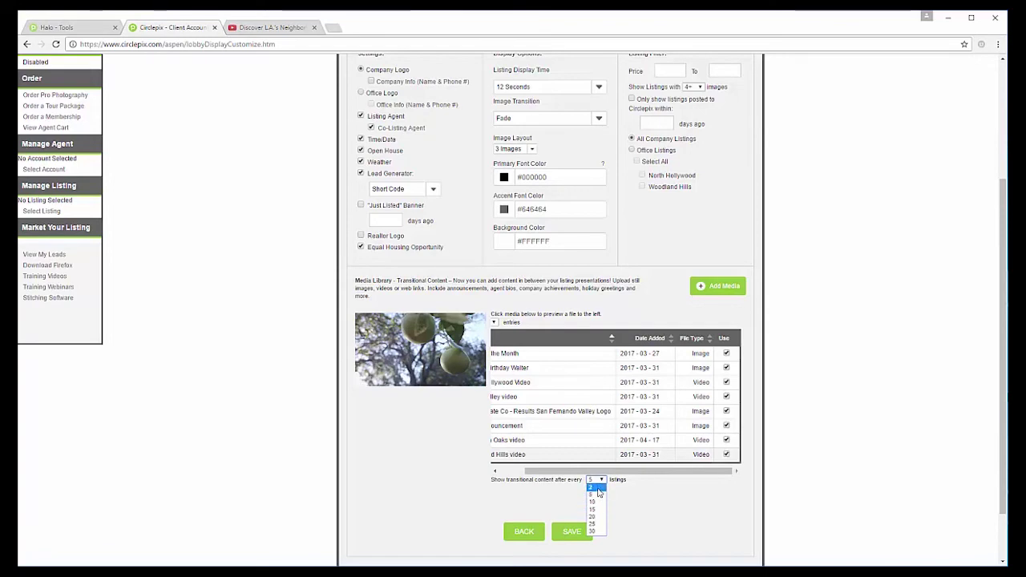
{"action": "left_click", "coordinate": [597, 488]}
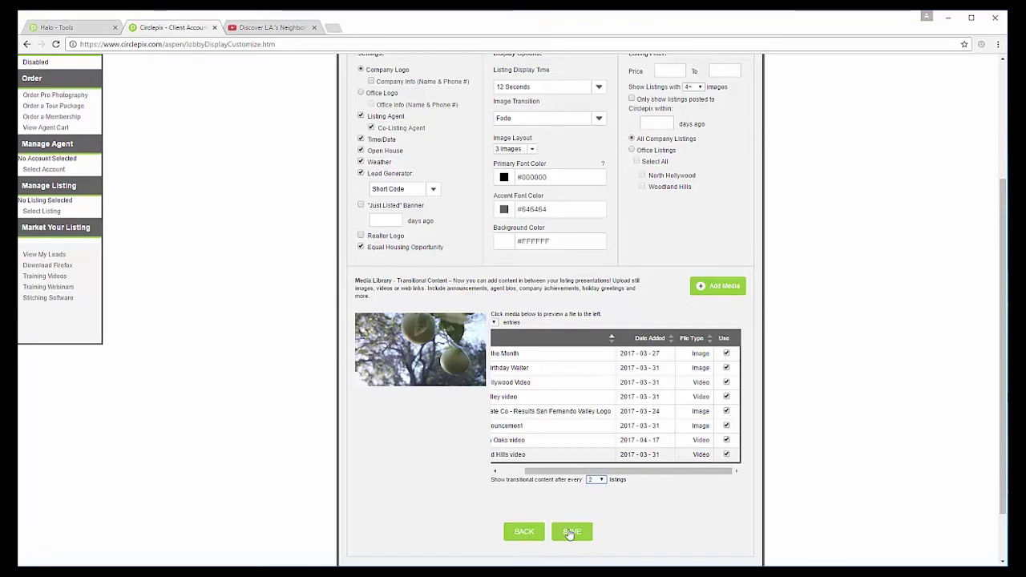
{"action": "left_click", "coordinate": [570, 533]}
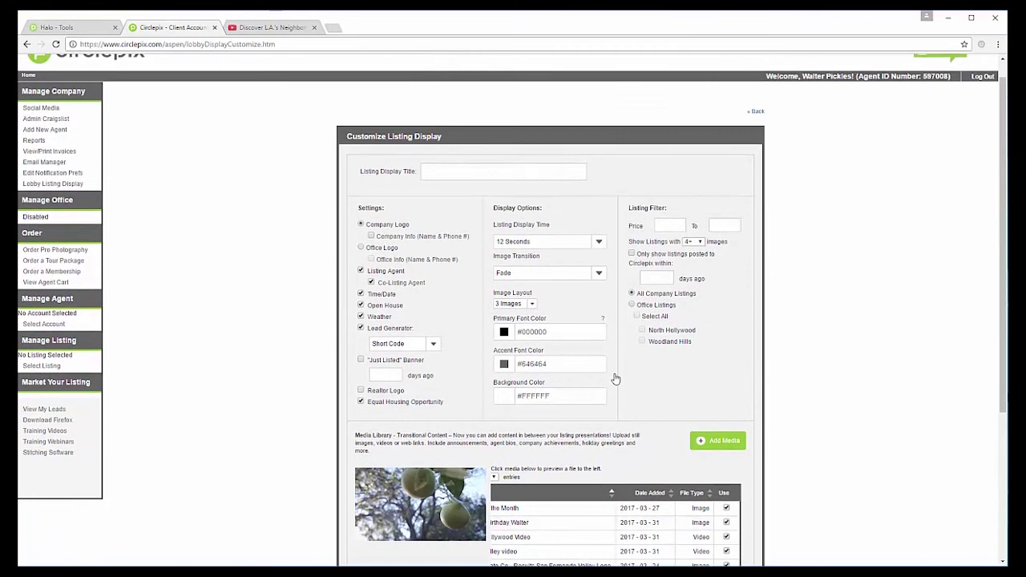
Title the listing display "Office-wide" and save it.
{"action": "left_click", "coordinate": [451, 170]}
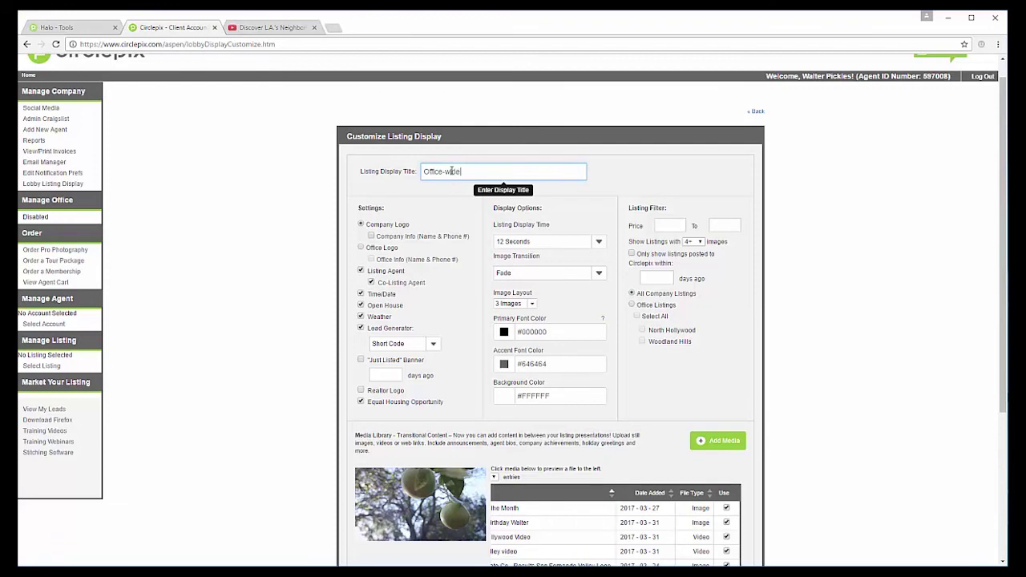
{"action": "scroll", "coordinate": [561, 360], "scroll_direction": "down", "scroll_amount": 3}
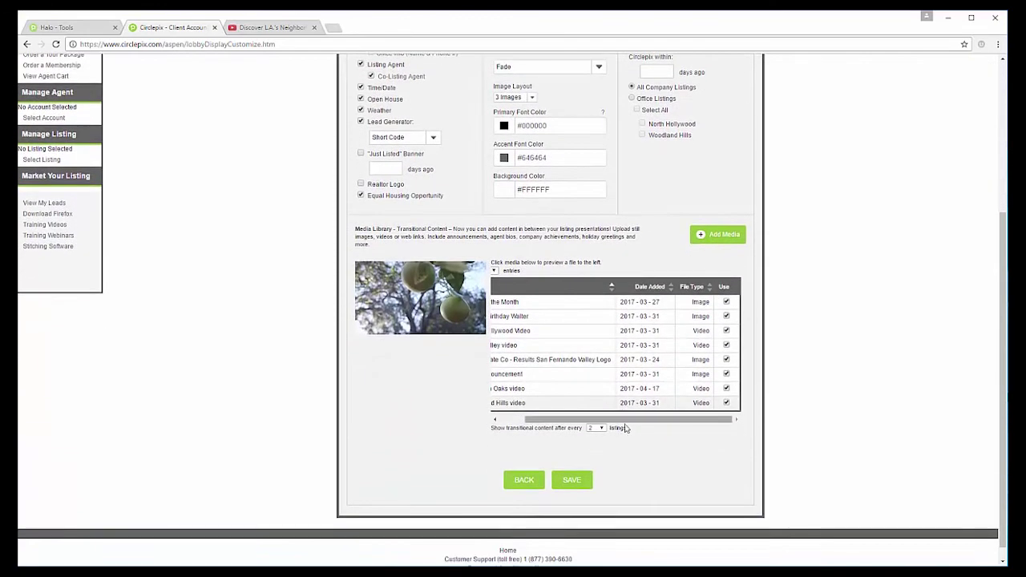
{"action": "left_click", "coordinate": [571, 481]}
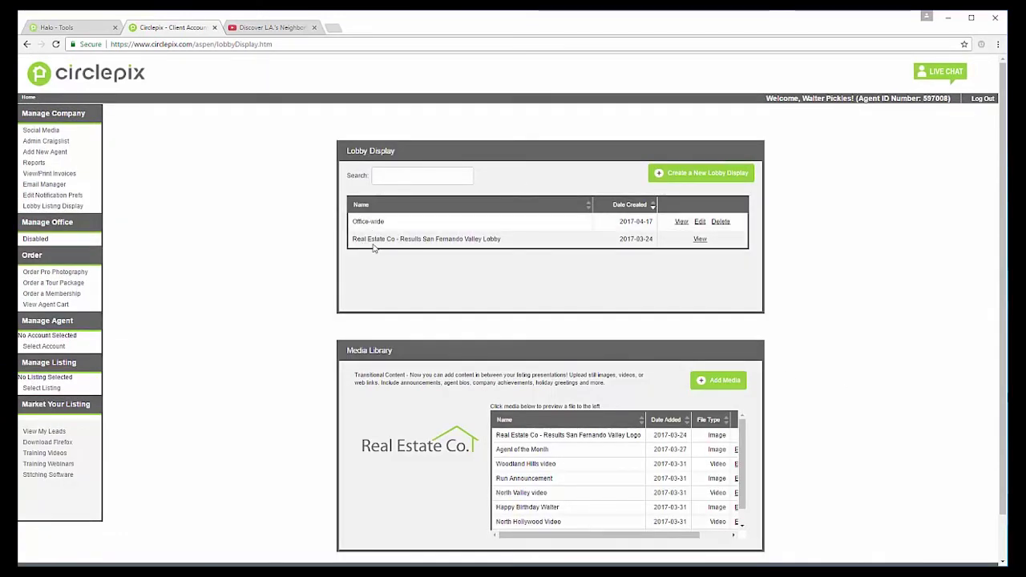
View the Office-wide lobby display and briefly check the browser's zoom and full-screen options.
{"action": "left_click", "coordinate": [682, 222]}
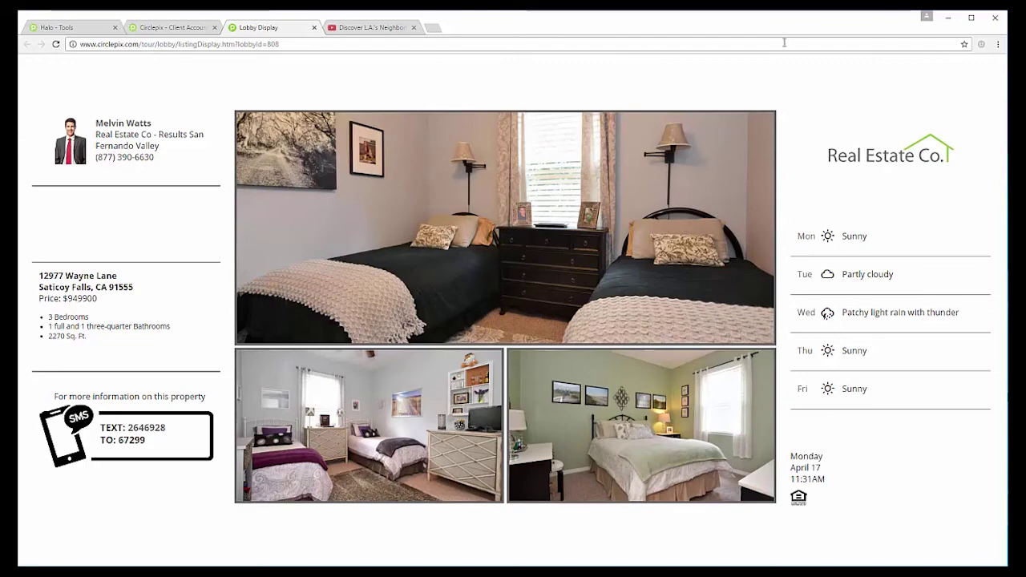
{"action": "left_click", "coordinate": [998, 46]}
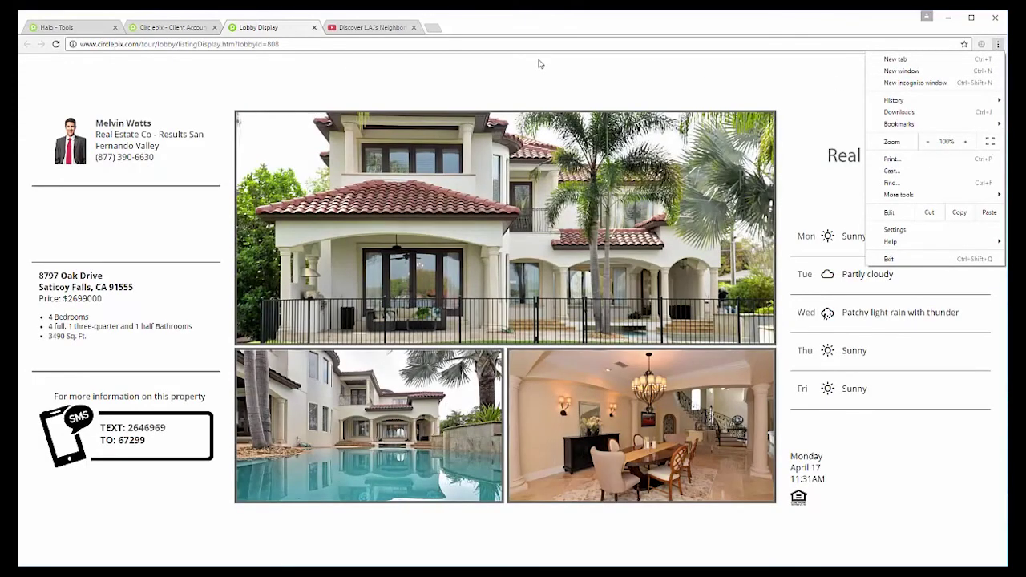
{"action": "left_click", "coordinate": [454, 75]}
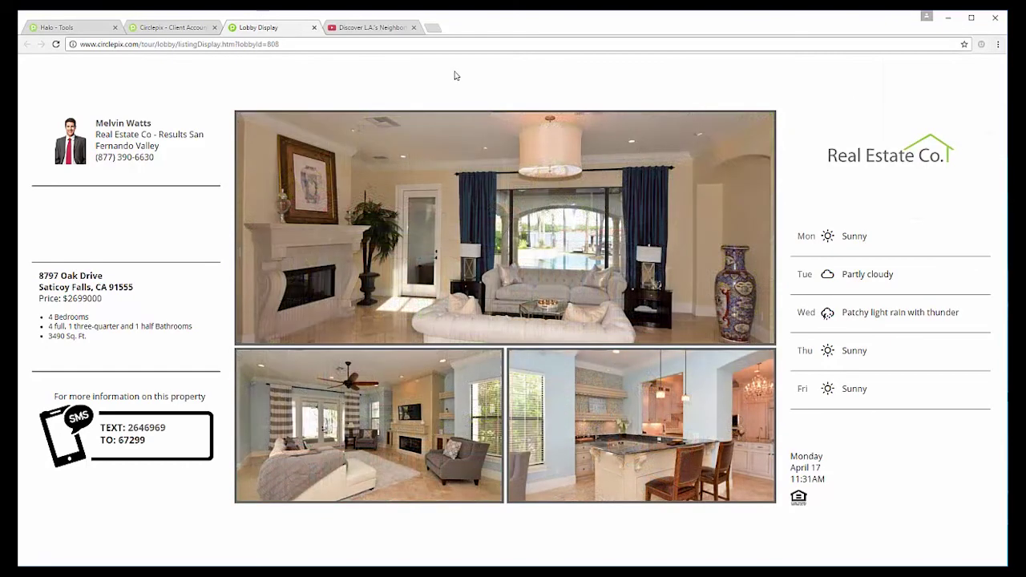